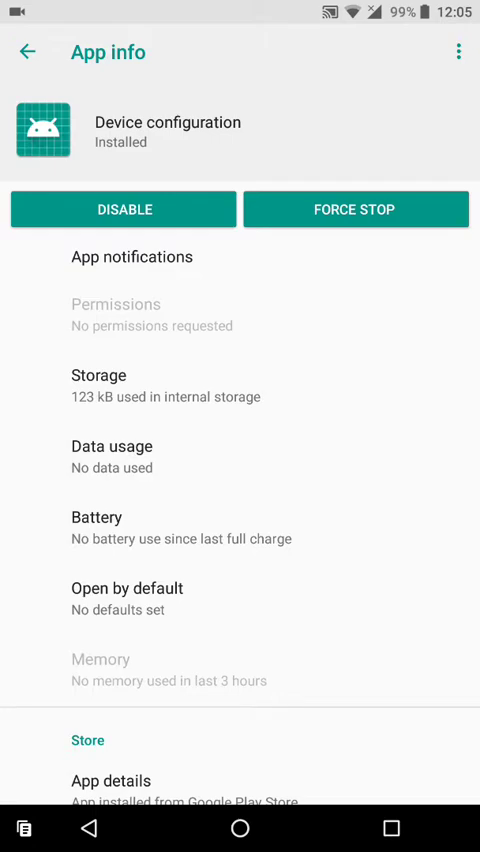
- Back out of the Device configuration app details to the main Settings list
click(27, 52)
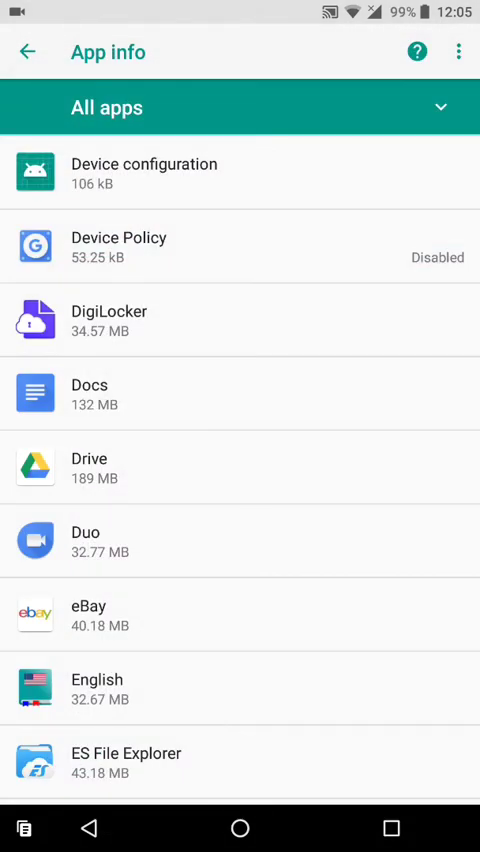
click(27, 52)
click(27, 52)
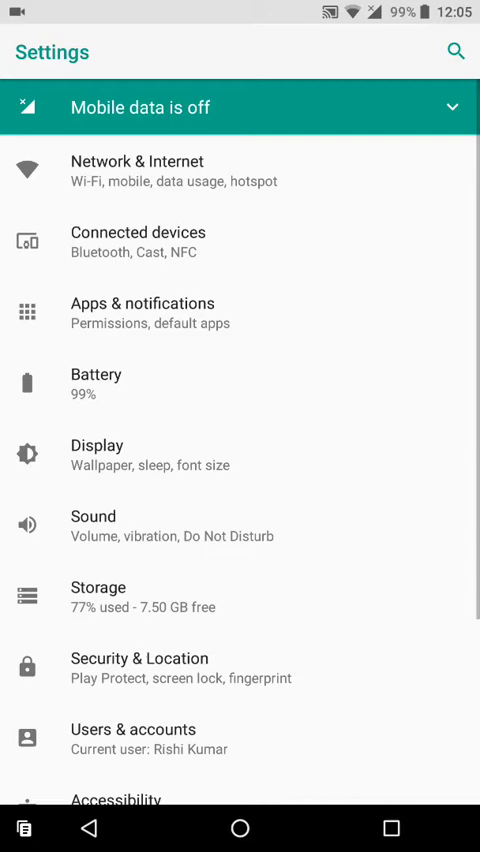
scroll(240, 450, down, 5)
- Open System > About phone, after briefly visiting the support page
click(120, 707)
click(89, 828)
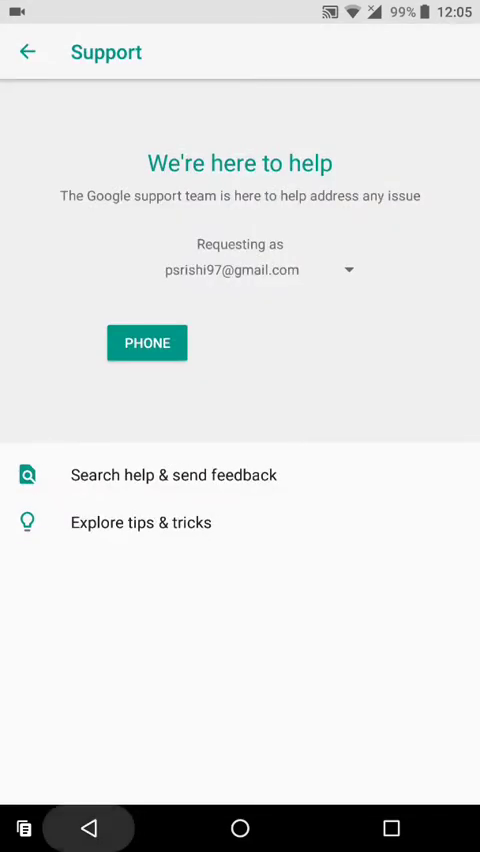
click(120, 699)
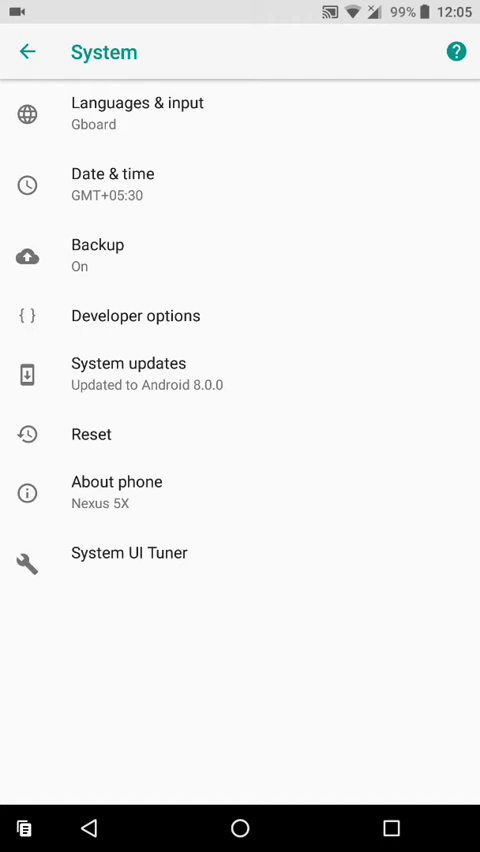
click(120, 492)
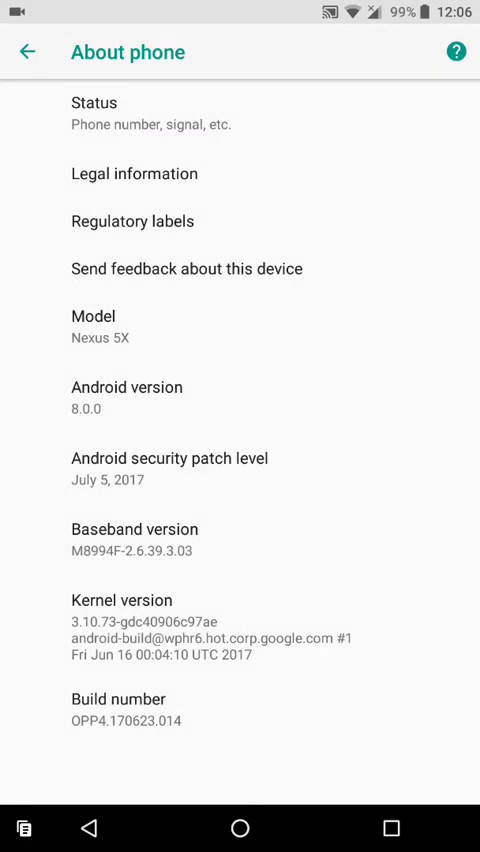
- Tap Android version repeatedly to reveal the Oreo easter egg
click(257, 398)
click(257, 398)
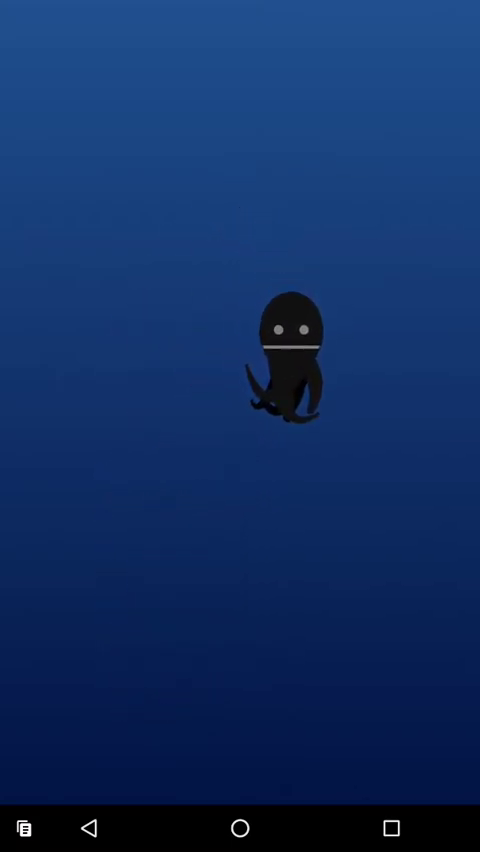
- Fling the octopus toward the lower left of the blue screen
mouse_move(291, 324)
mouse_down()
mouse_move(170, 570)
mouse_move(196, 352)
mouse_up()
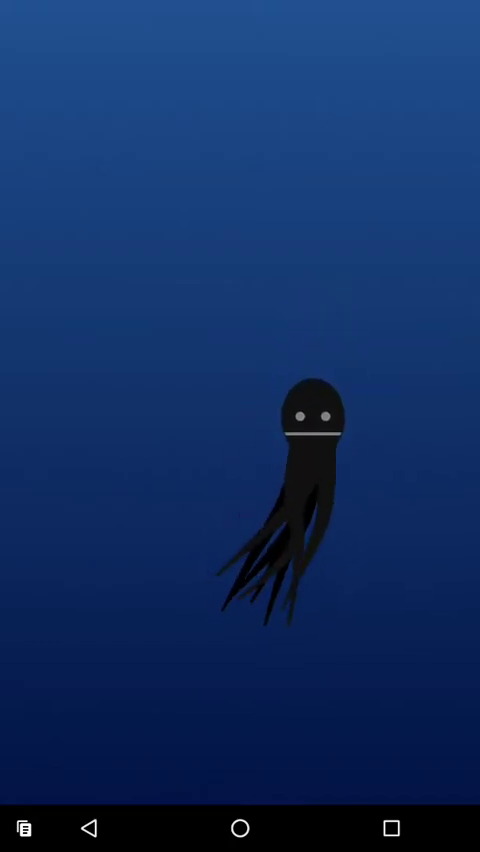
- Go Back to leave the octopus easter egg screen
click(89, 828)
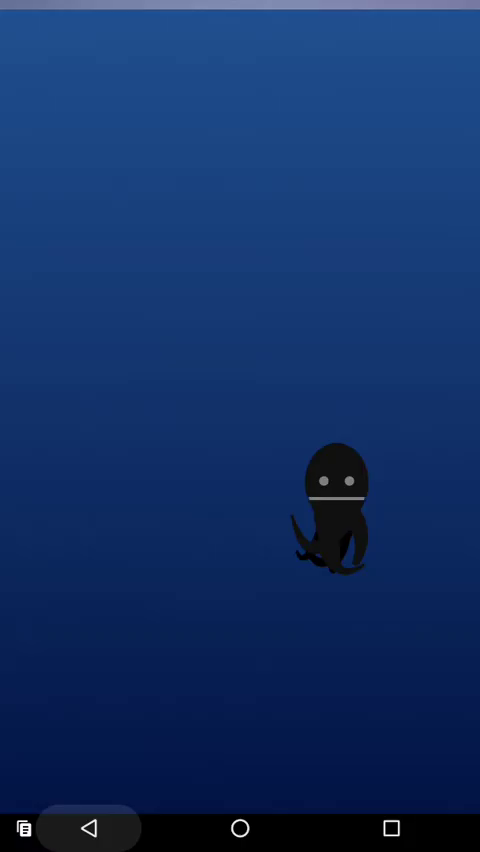